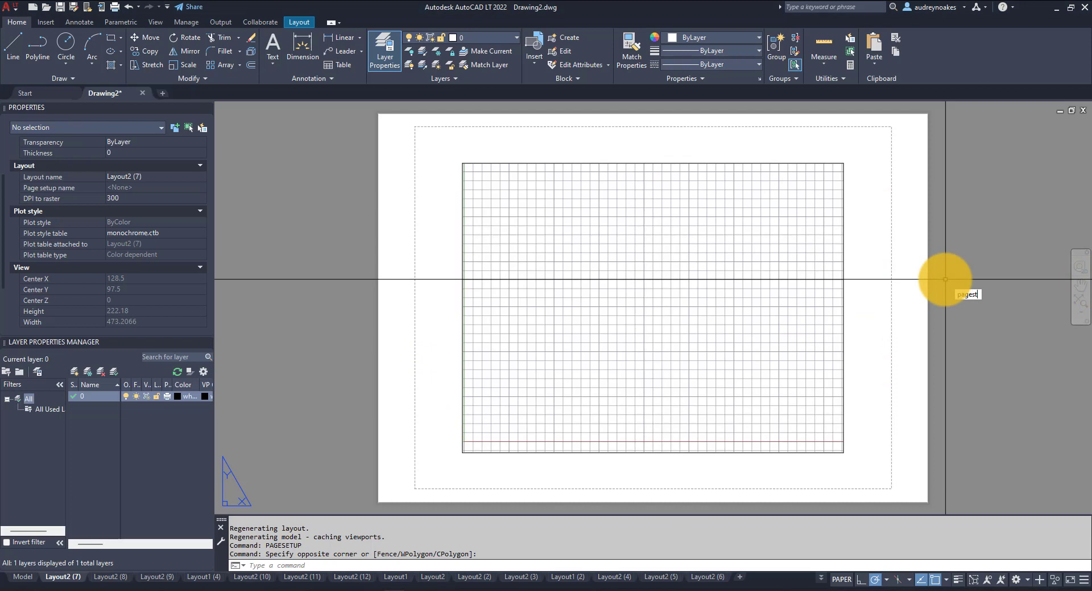
Step: Open the Page Setup Manager and create a new page setup named ANA3MONO
key("BackSpace")
key("BackSpace")
key("BackSpace")
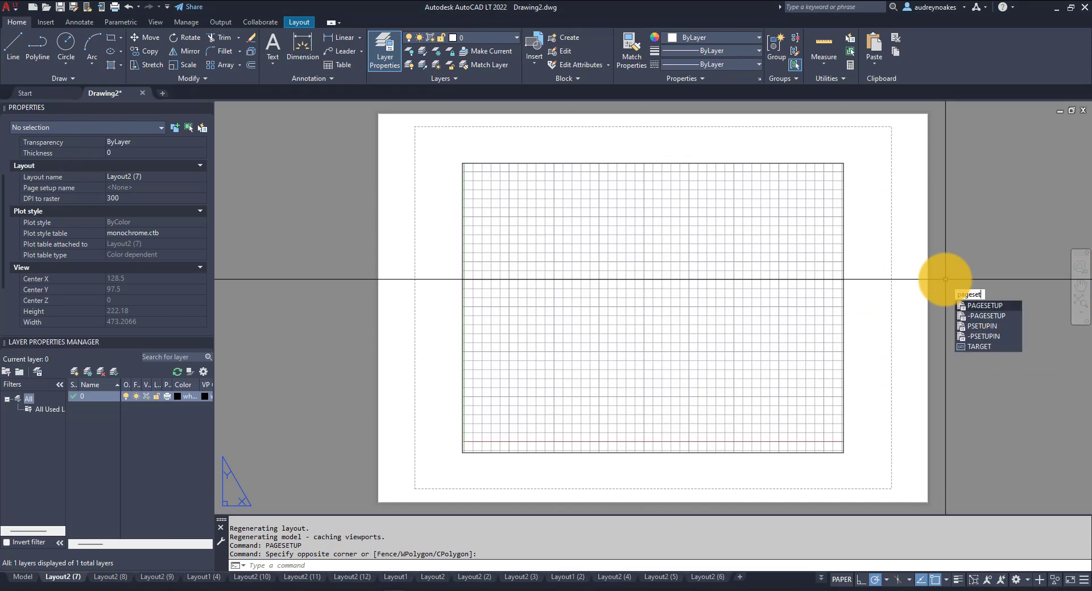
type("up")
key("Return")
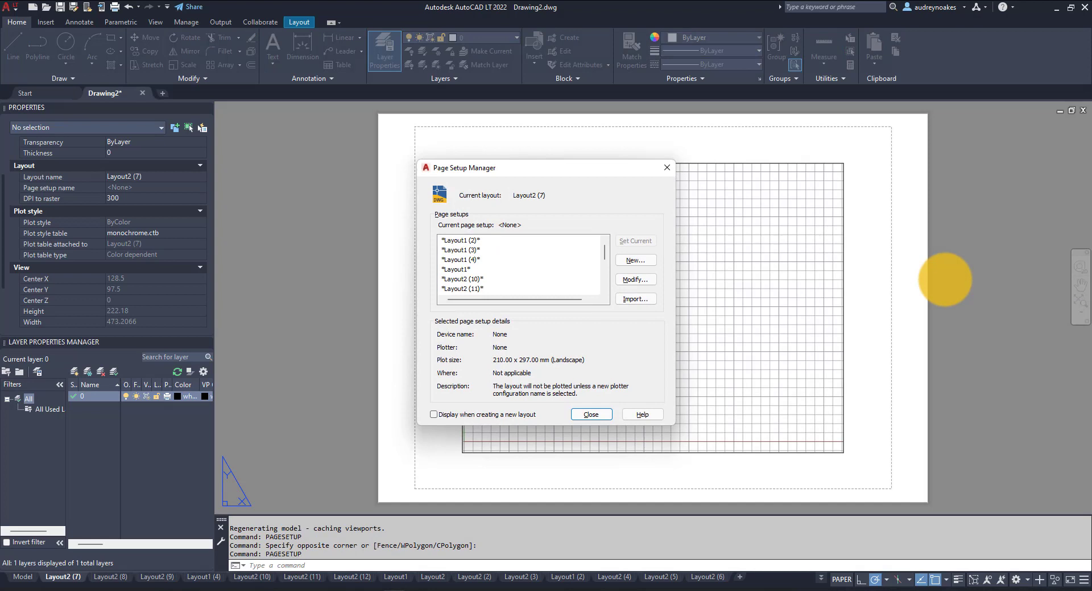
left_click(500, 259)
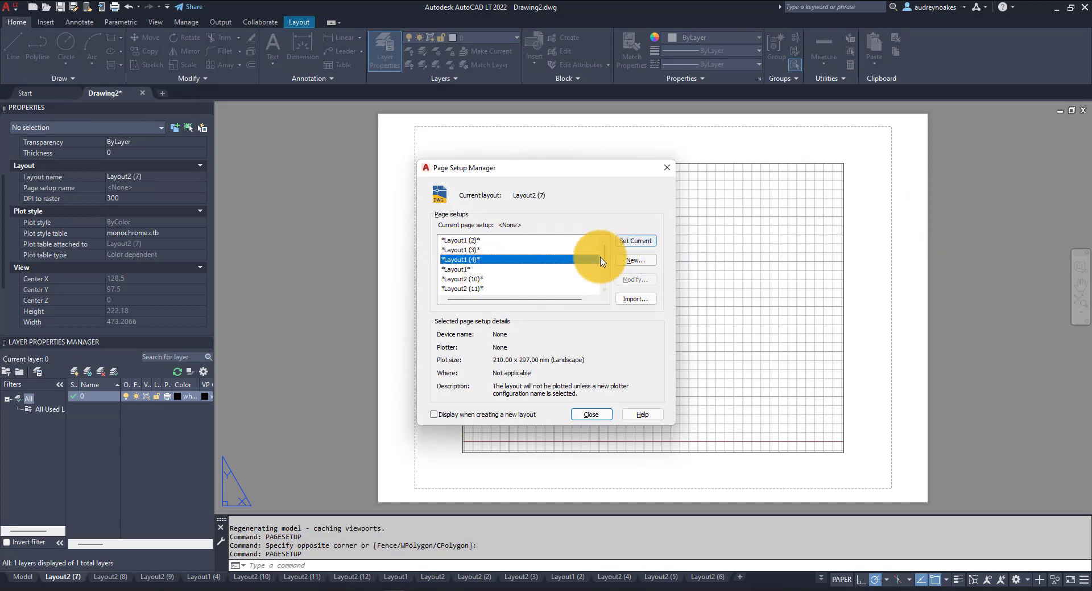
scroll(601, 256, "down", 3)
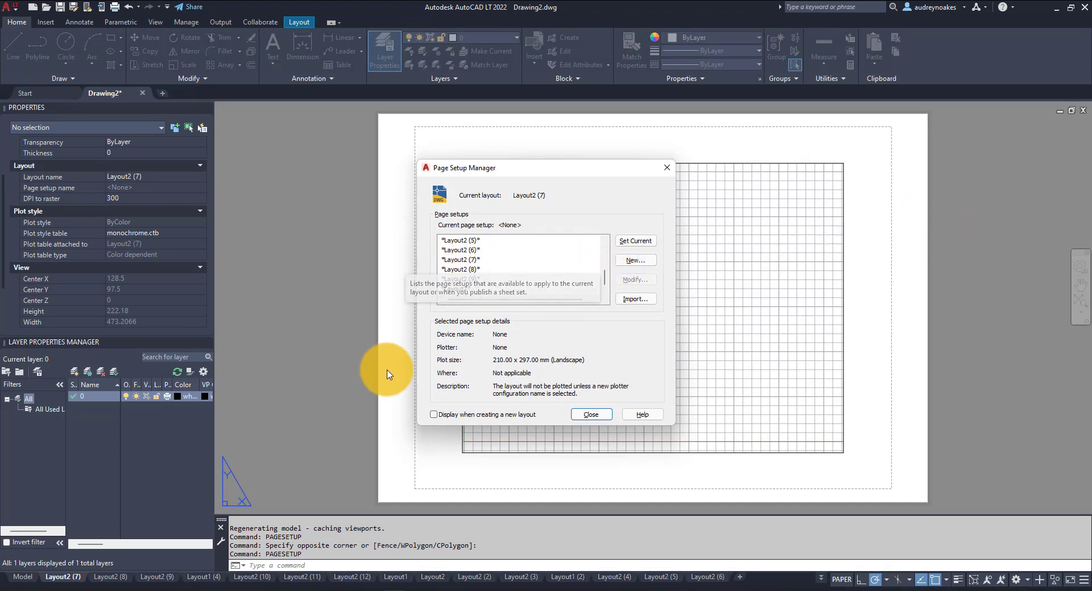
scroll(506, 268, "up", 3)
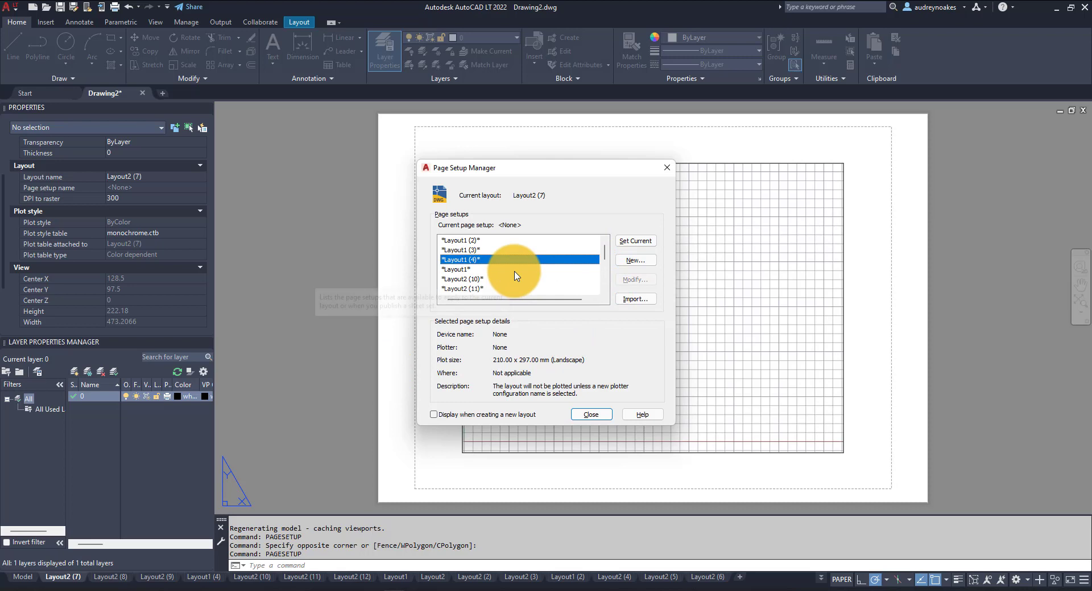
left_click(643, 262)
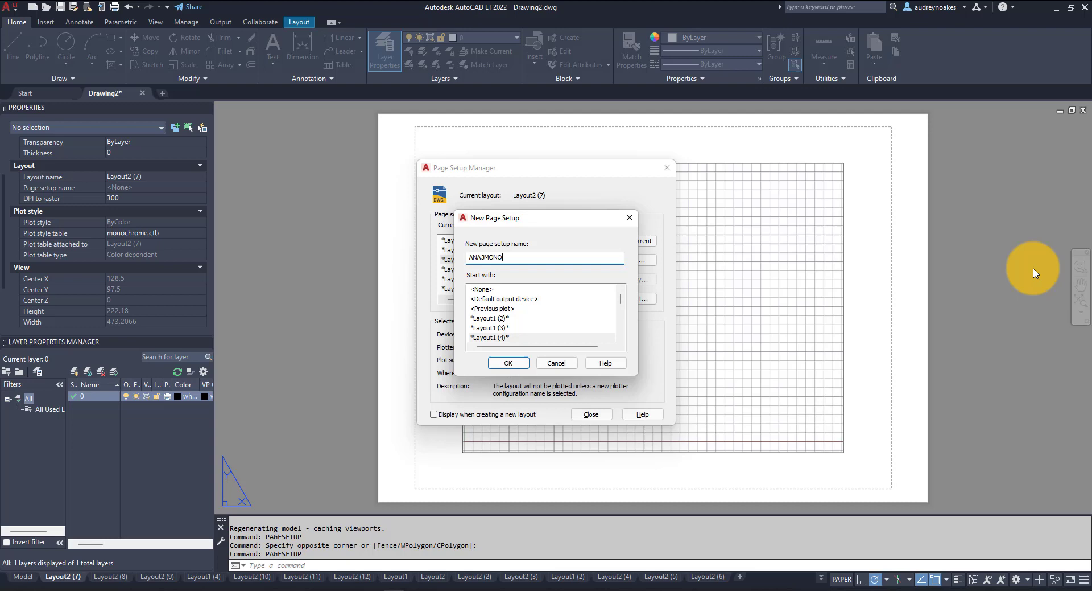
left_click(508, 362)
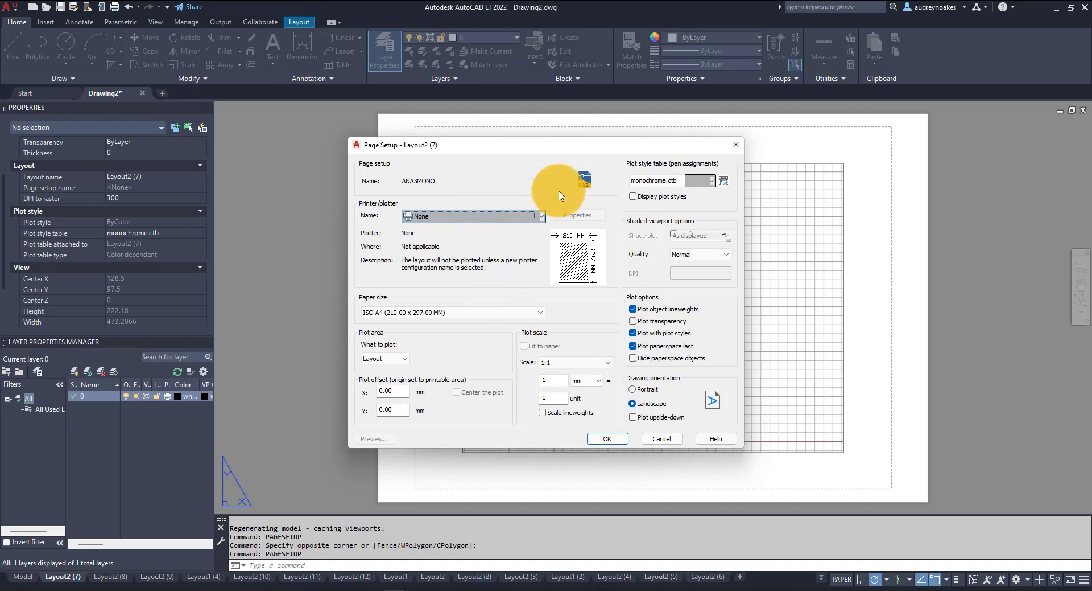
Step: Set the page setup's plotter to DWG To PDF.pc3 and its plot style table to monochrome.ctb, with Display plot styles enabled
left_click(501, 219)
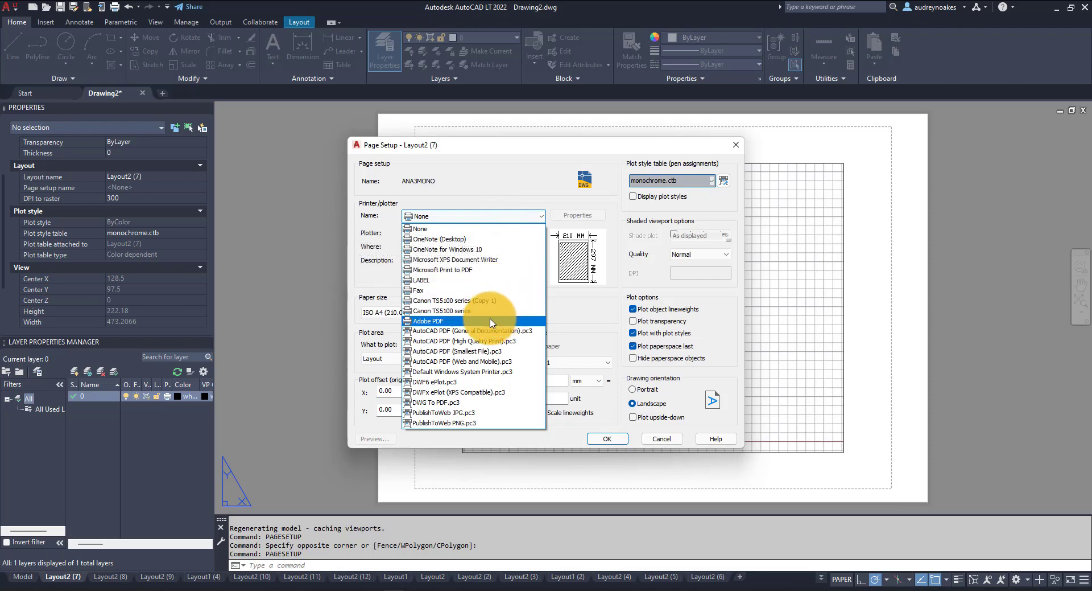
left_click(463, 402)
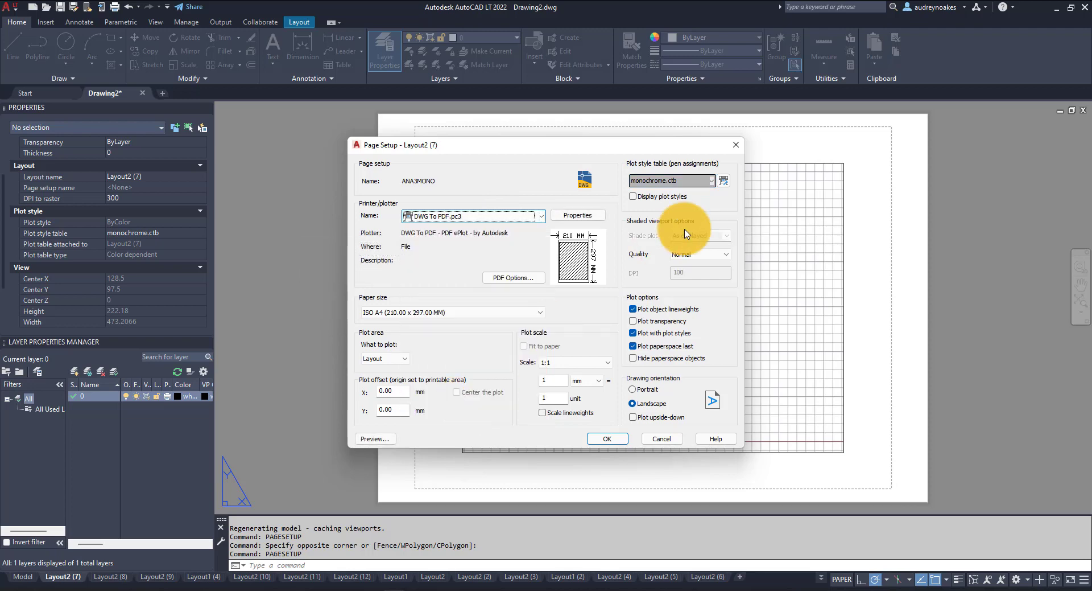
left_click(662, 182)
left_click(660, 241)
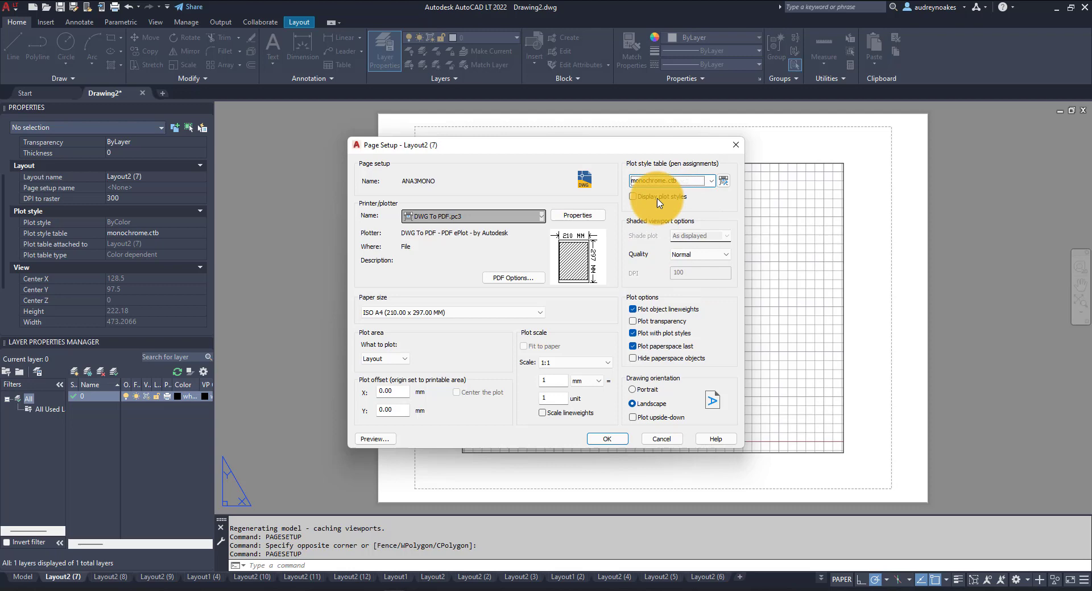
Step: Set the paper size to ISO full bleed A3 (420.00 x 297.00 MM), save the page setup and close the Page Setup Manager
left_click(434, 312)
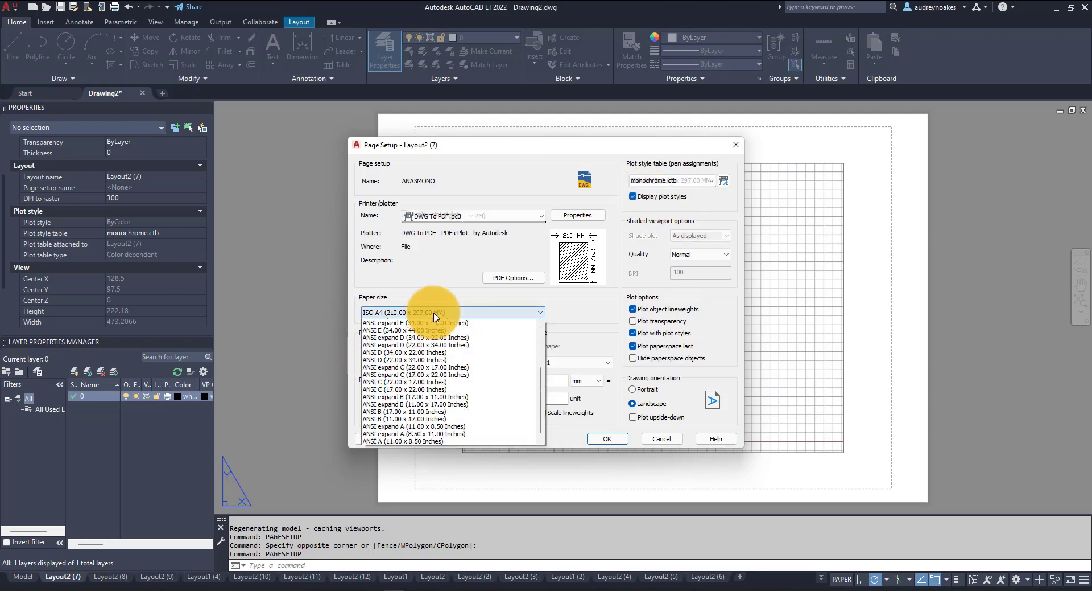
scroll(418, 364, "up", 5)
scroll(414, 371, "up", 10)
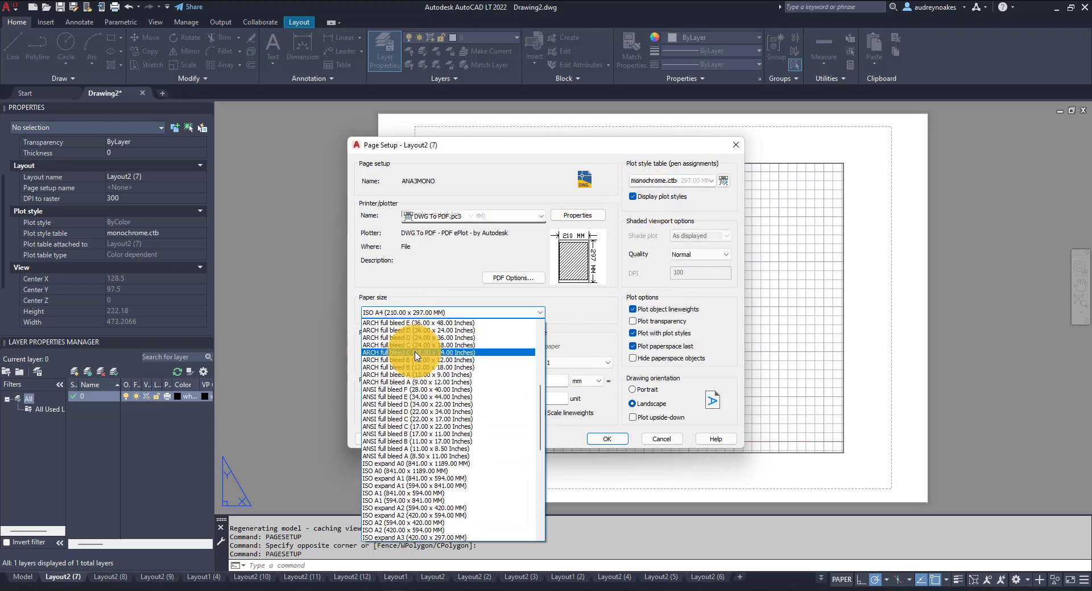
scroll(418, 381, "up", 5)
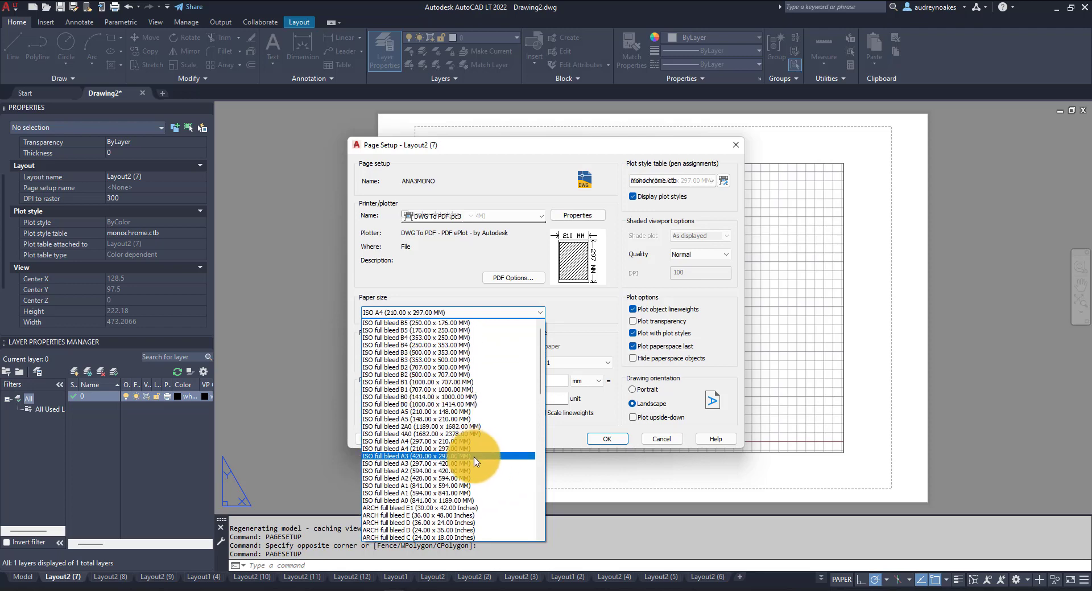
left_click(473, 455)
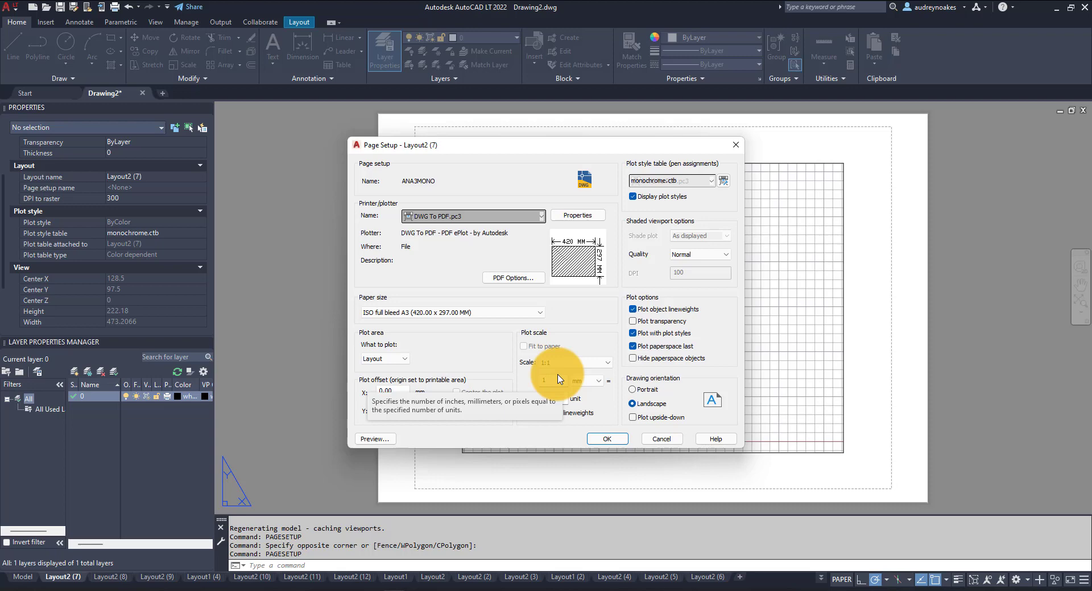
left_click(604, 438)
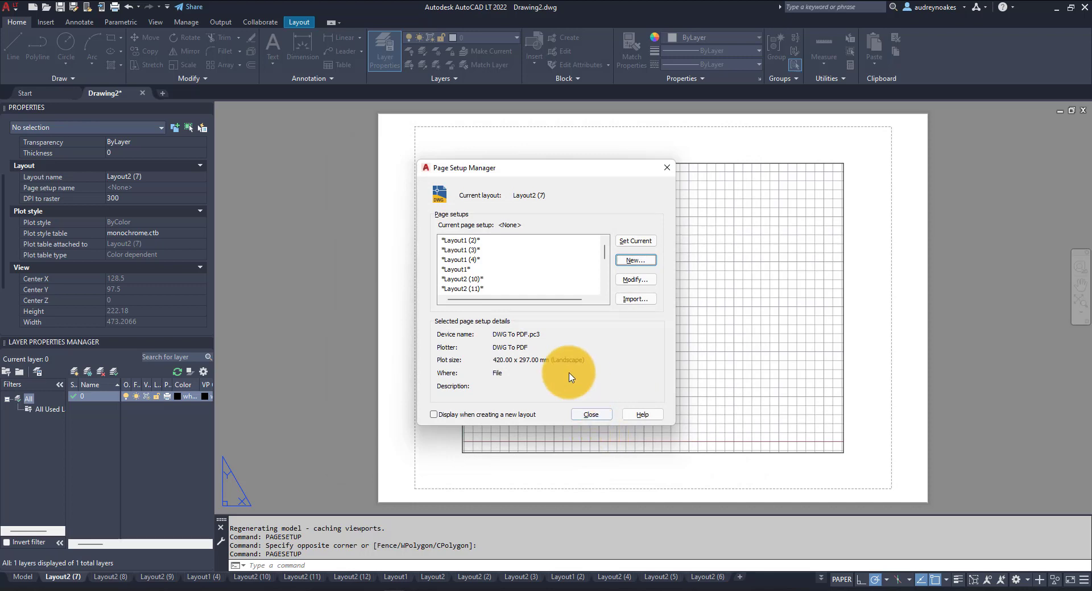
left_click(601, 419)
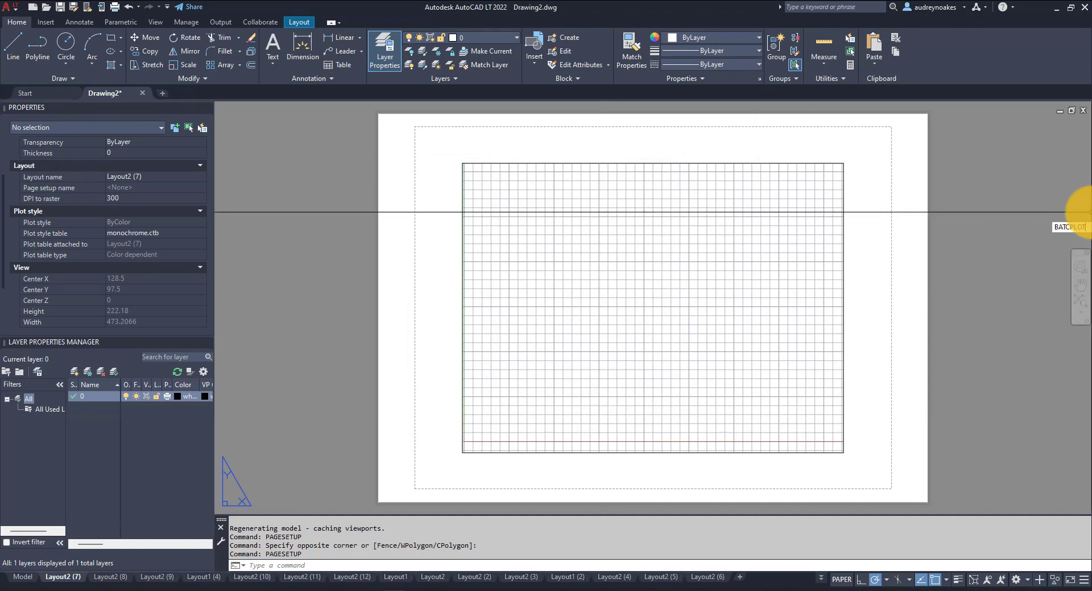
Step: Run BATCHPLOT and assign the ANA3MONO page setup to the Layout2 (3) sheet
type("HP")
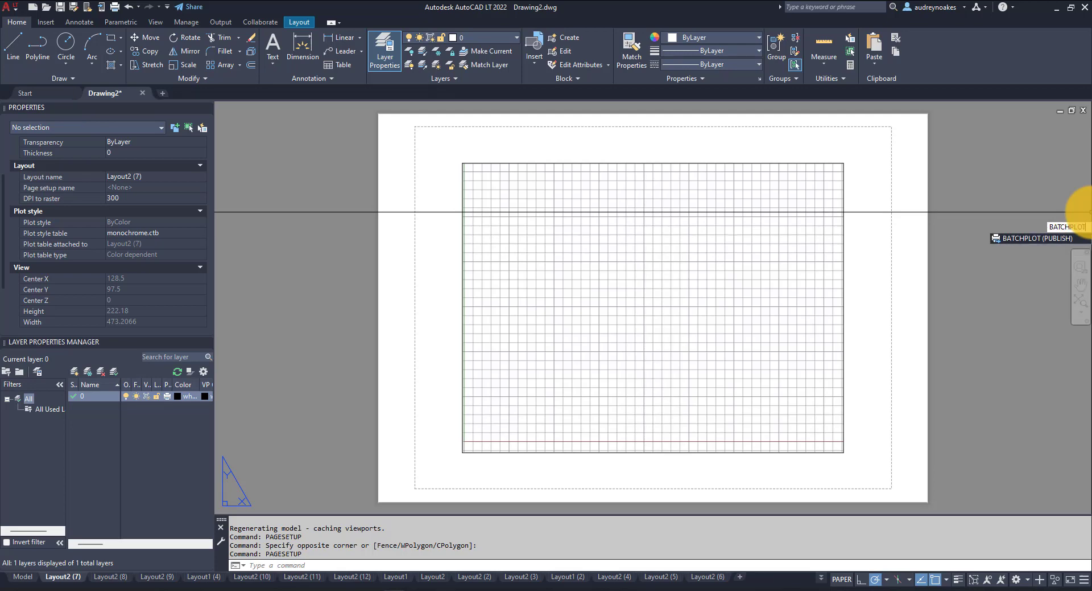
key("Return")
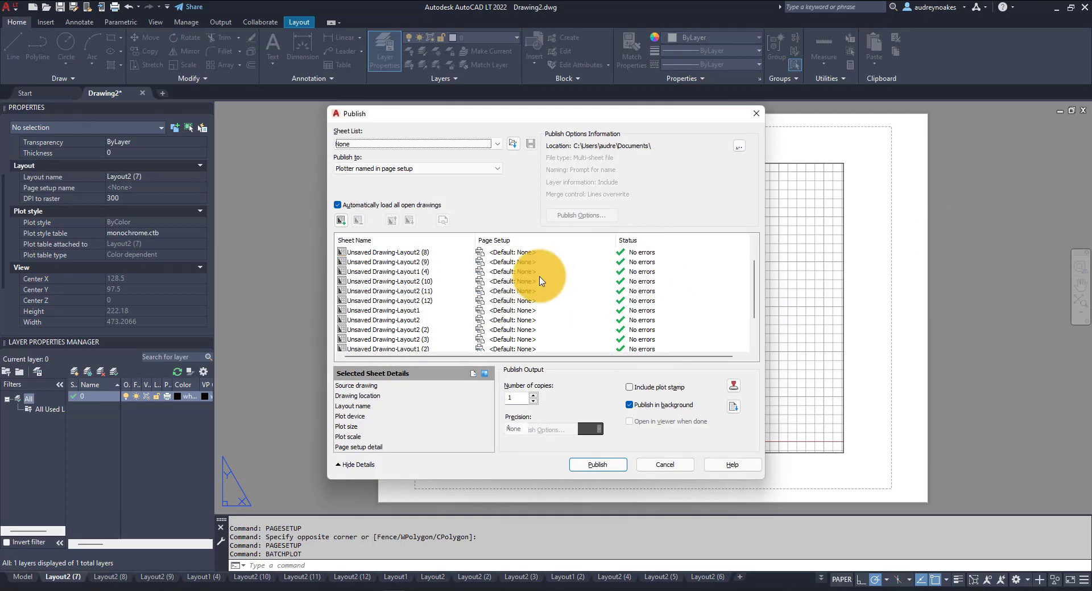
scroll(535, 302, "down", 3)
left_click(534, 301)
left_click(561, 304)
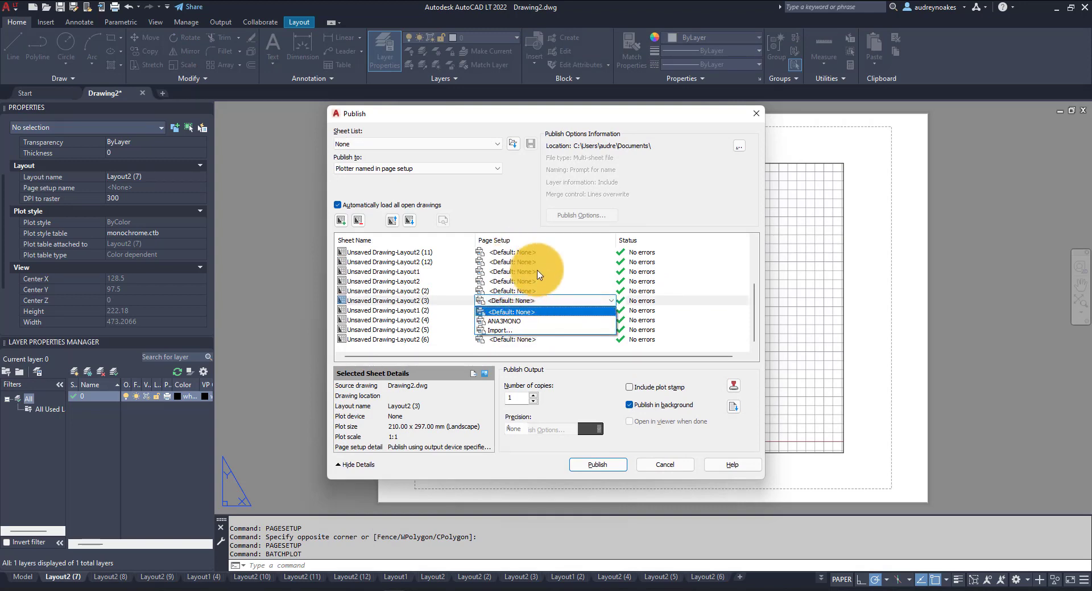
left_click(504, 321)
Step: Assign the ANA3MONO page setup individually to the Layout1 (2), Layout2 (4) and Layout2 (5) sheets
left_click(515, 310)
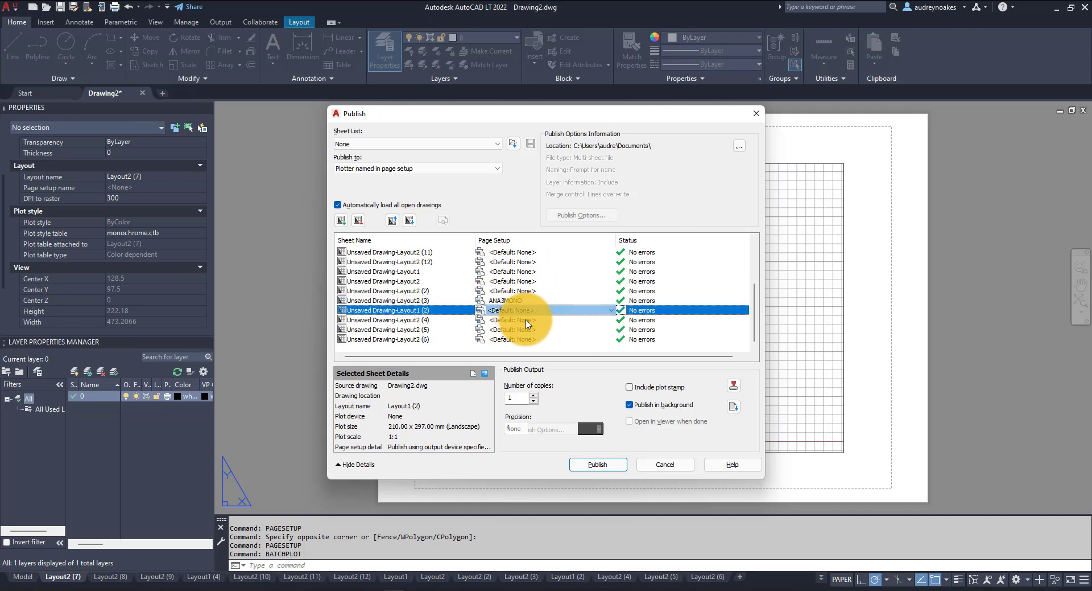
left_click(526, 310)
left_click(530, 330)
left_click(545, 322)
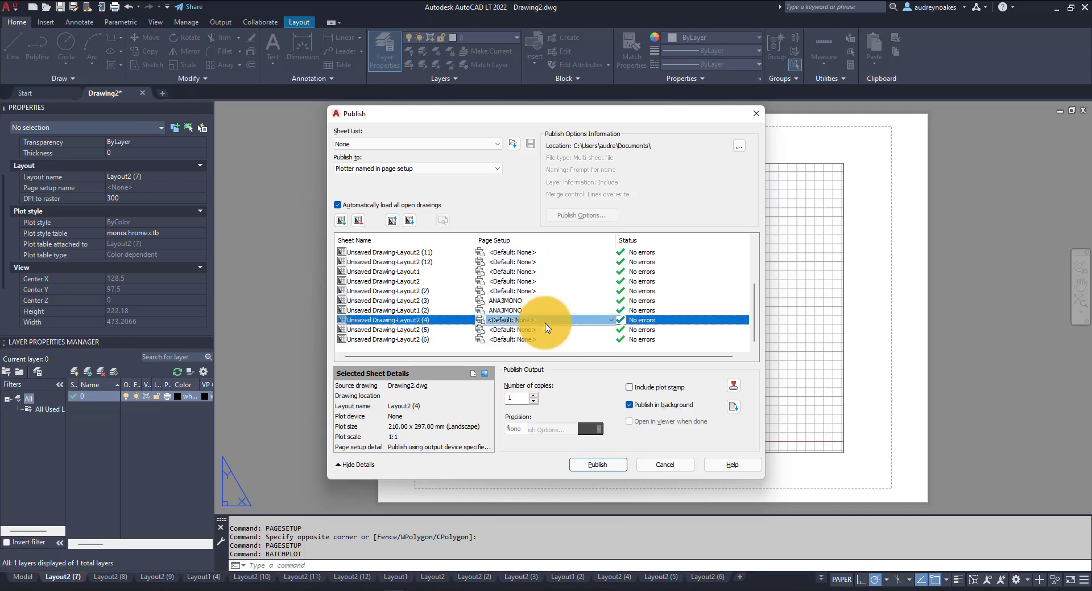
left_click(545, 322)
left_click(512, 339)
left_click(501, 330)
left_click(558, 330)
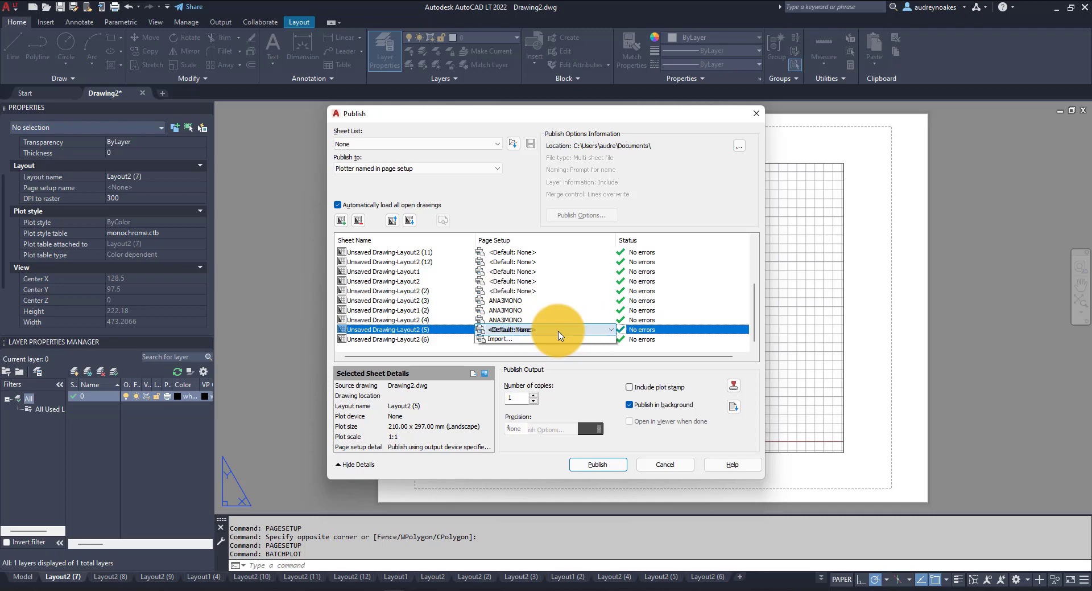
left_click(537, 339)
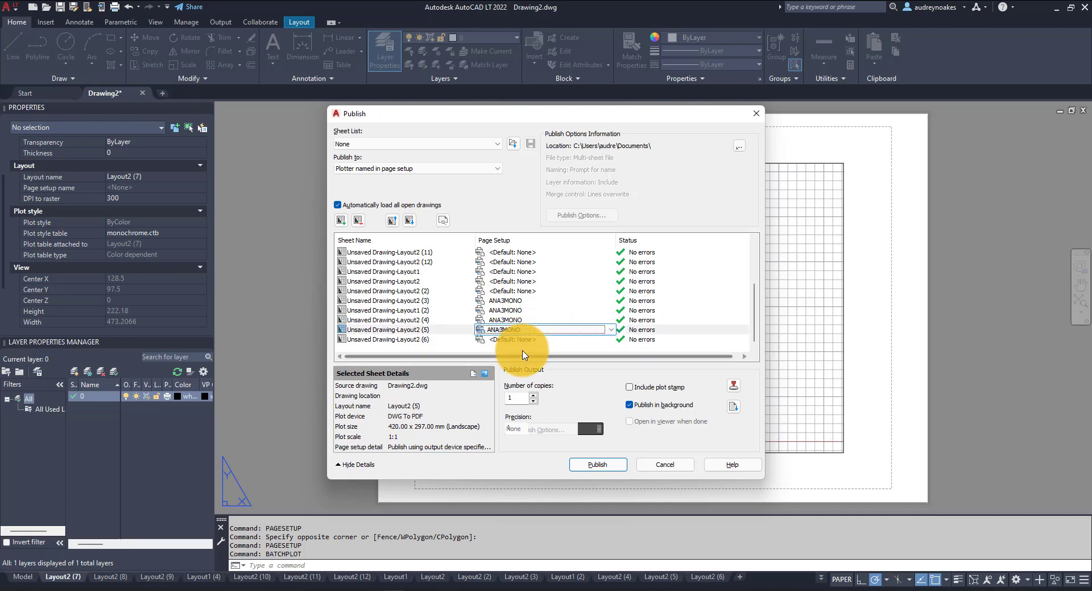
Step: Select all sheets from Layout1 (3) through Layout2 (2) and assign them the ANA3MONO page setup together
left_click(531, 291)
scroll(404, 256, "up", 3)
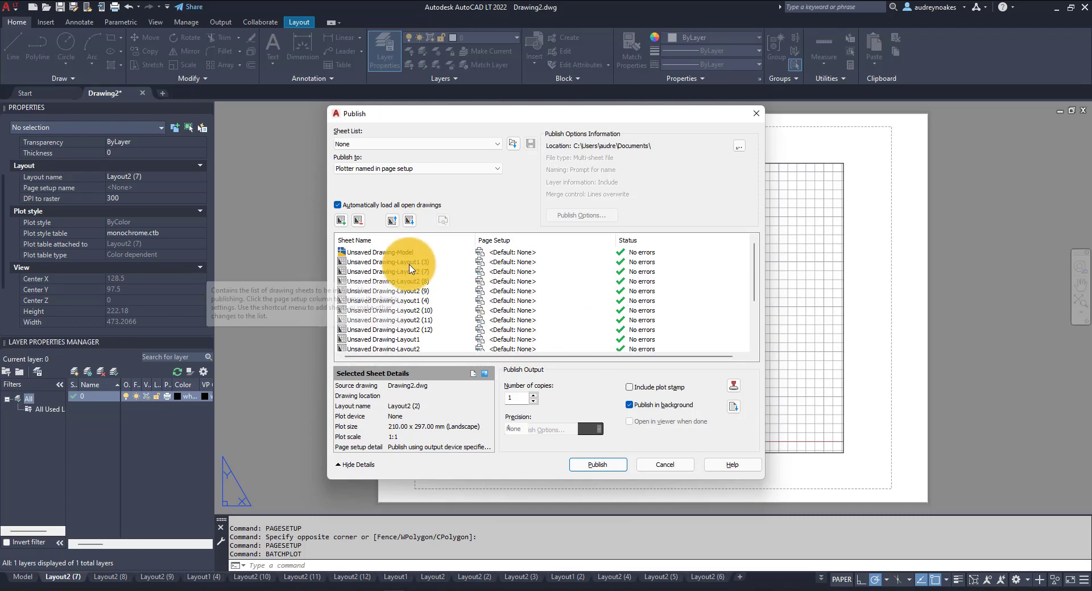
left_click(410, 263, "shift")
left_click(595, 262)
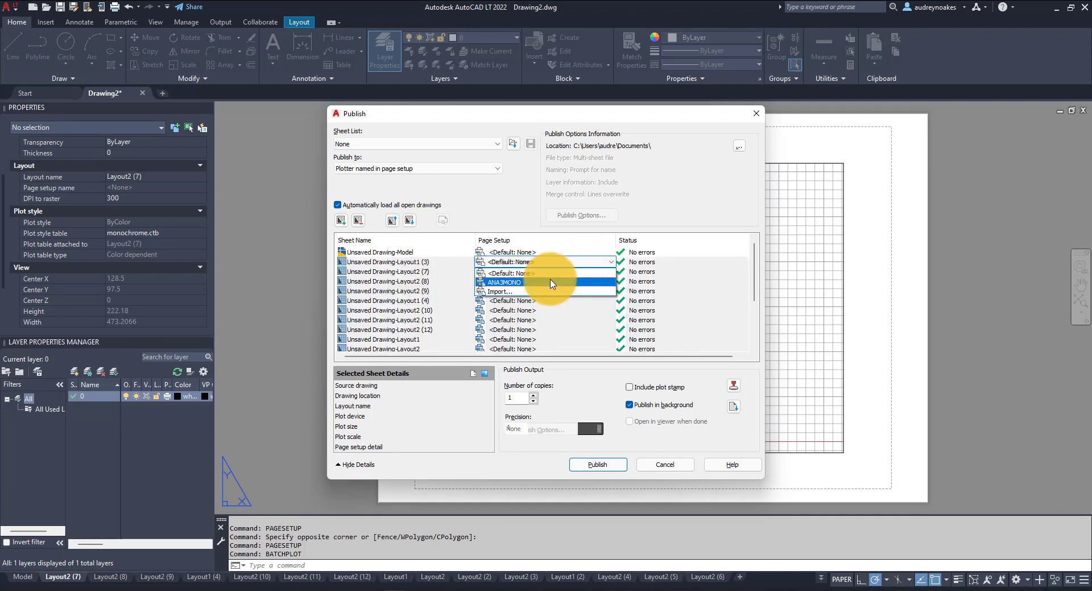
left_click(550, 282)
Step: Remove the Model sheet from the publish list and set the Layout1 (3) sheet's page setup to <Default: ANA3MONO>
left_click(360, 251)
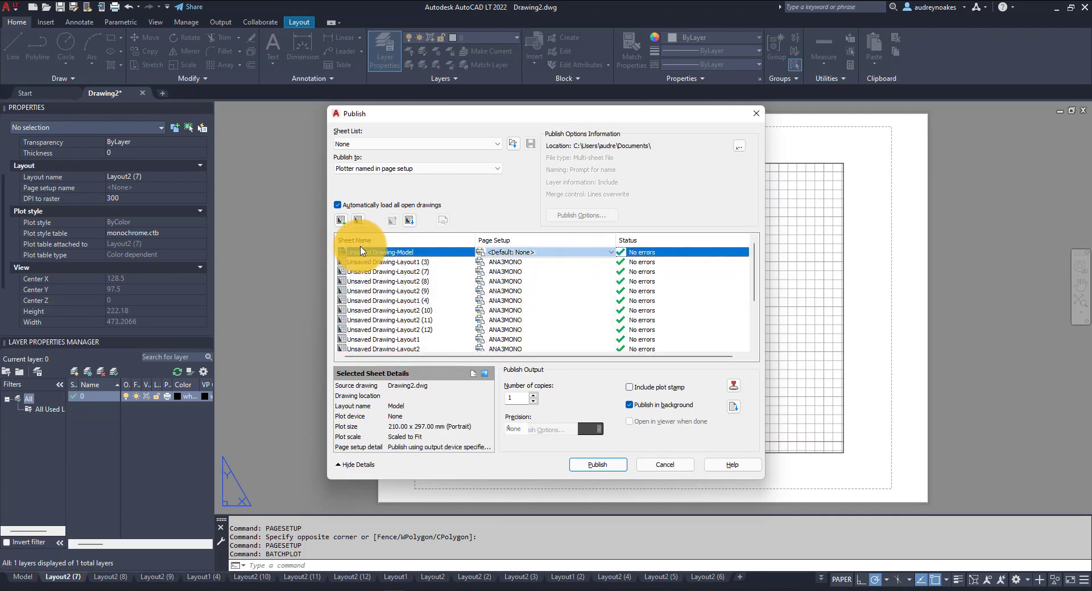
left_click(358, 219)
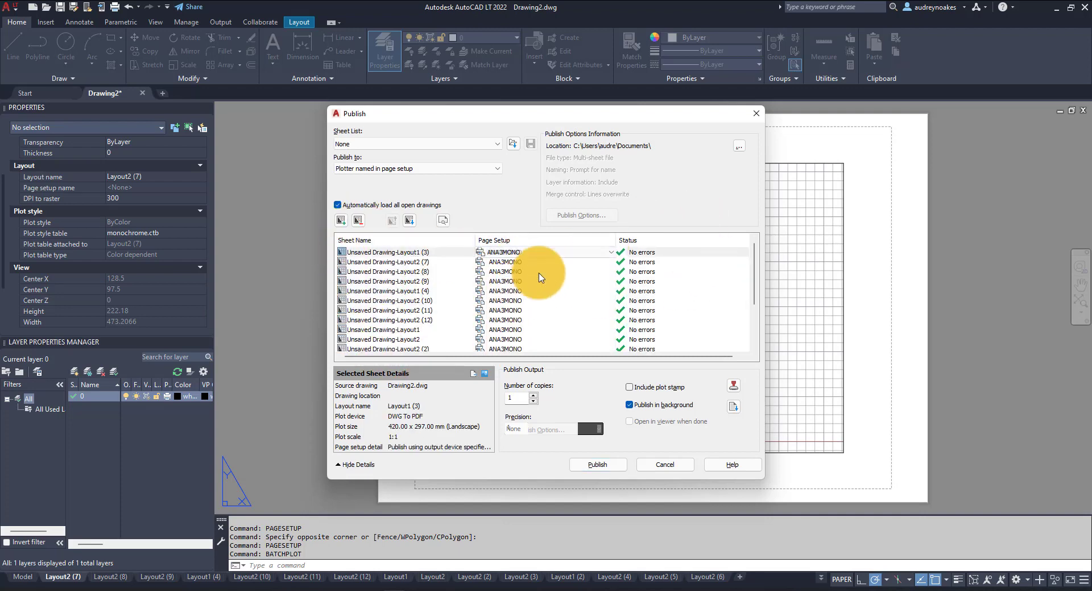
left_click(540, 252)
left_click(512, 281)
left_click(714, 459)
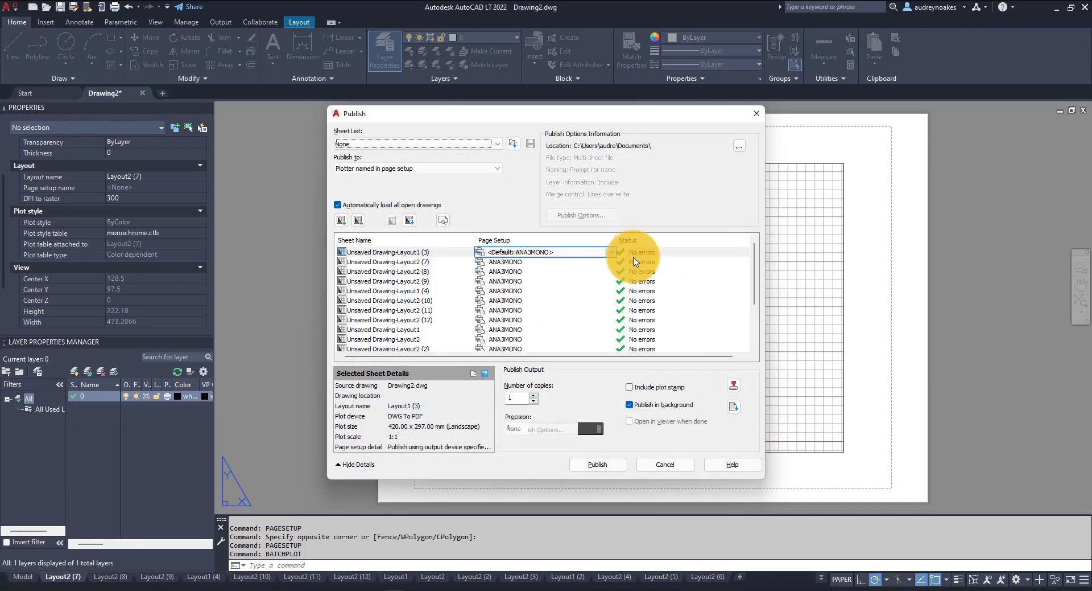
Step: Select ANA3MONO again as the page setup for the Layout1 (4) sheet
scroll(413, 284, "down", 1)
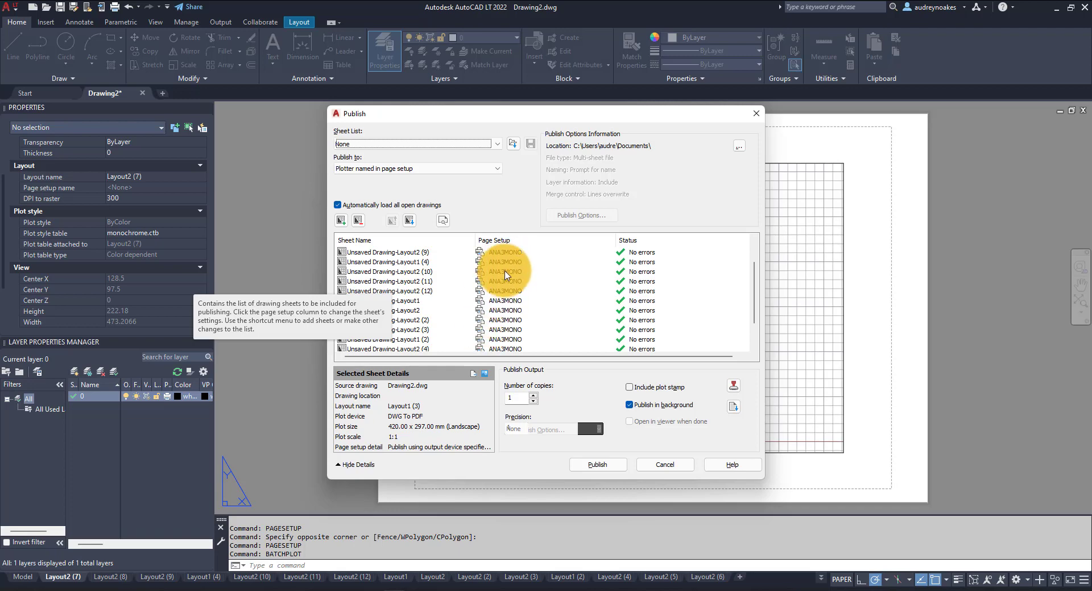
left_click(601, 261)
left_click(601, 261)
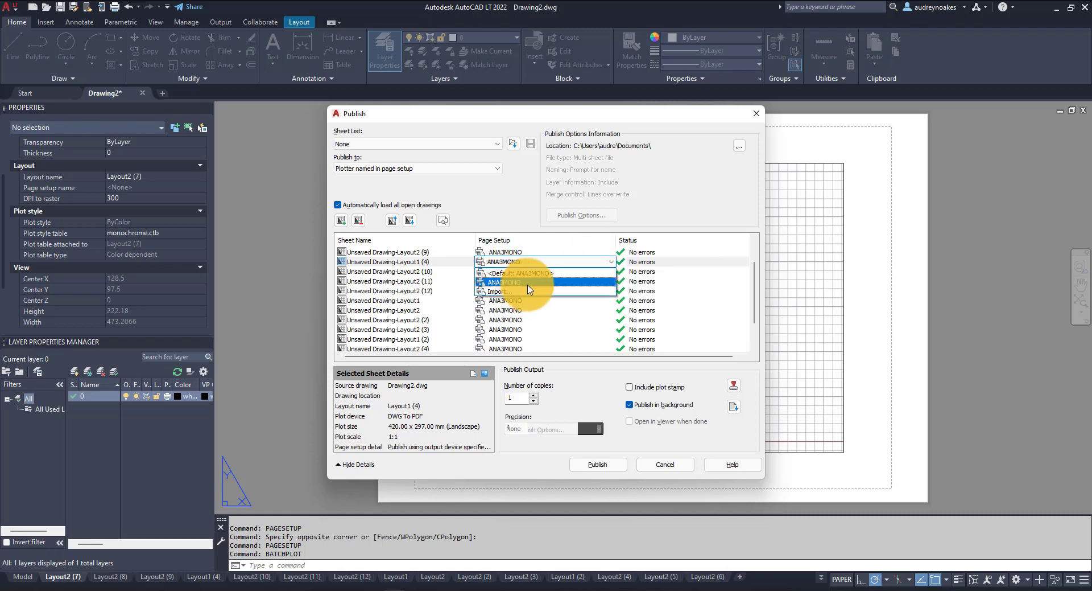
left_click(486, 281)
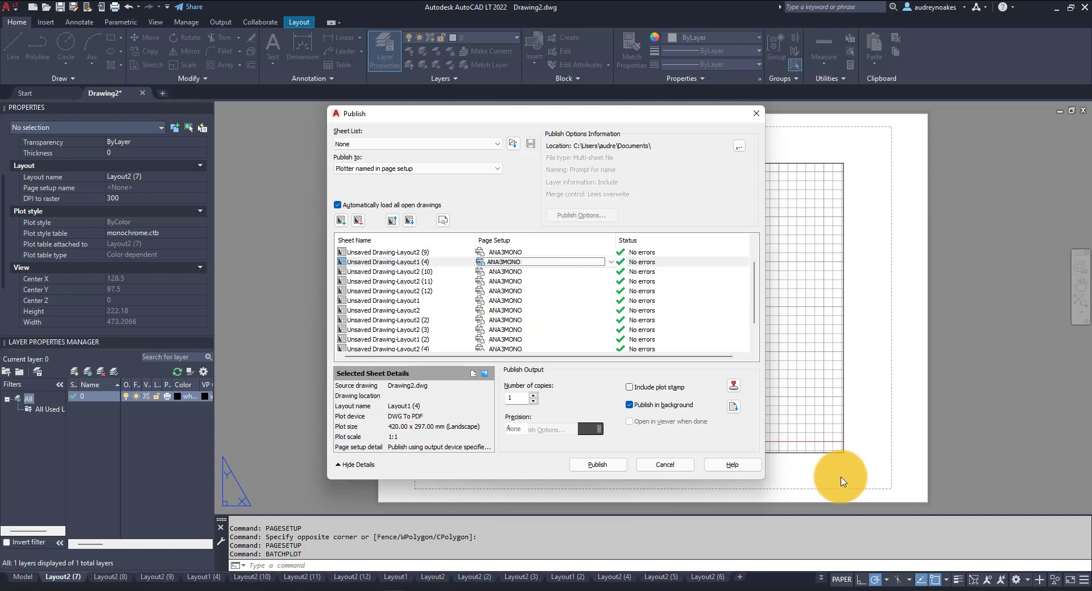